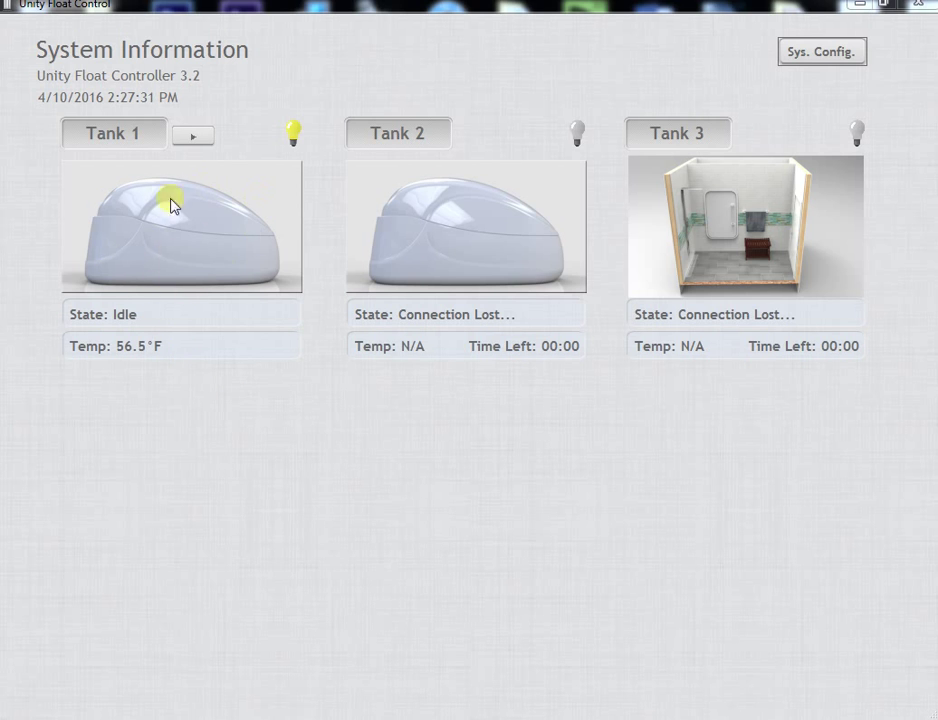
Step: Open the Tank 1 settings and view the list of available float music directories
left_click(170, 234)
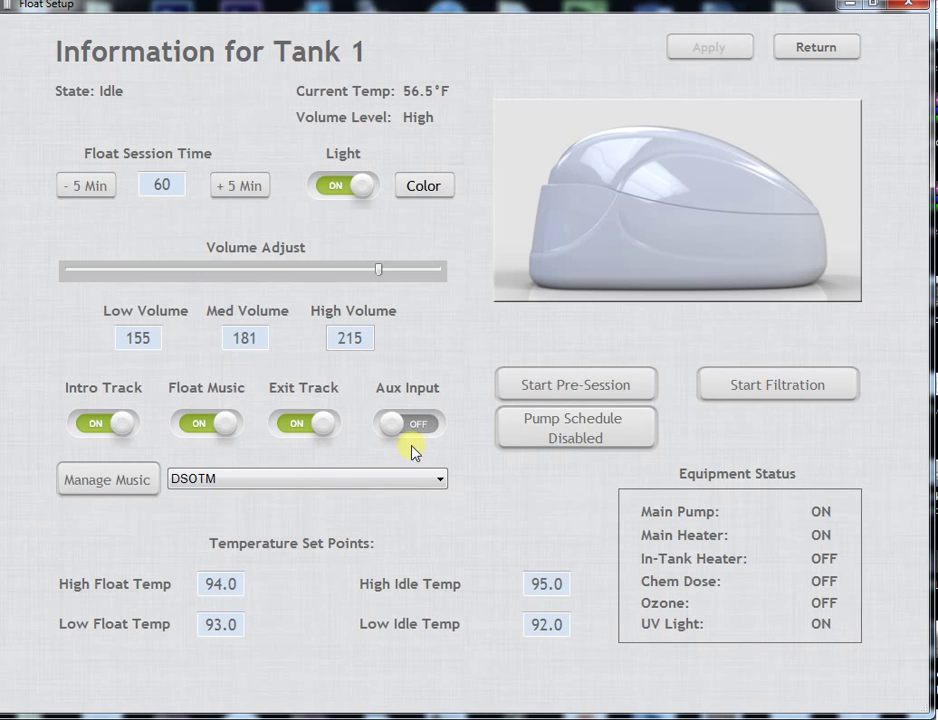
left_click(240, 484)
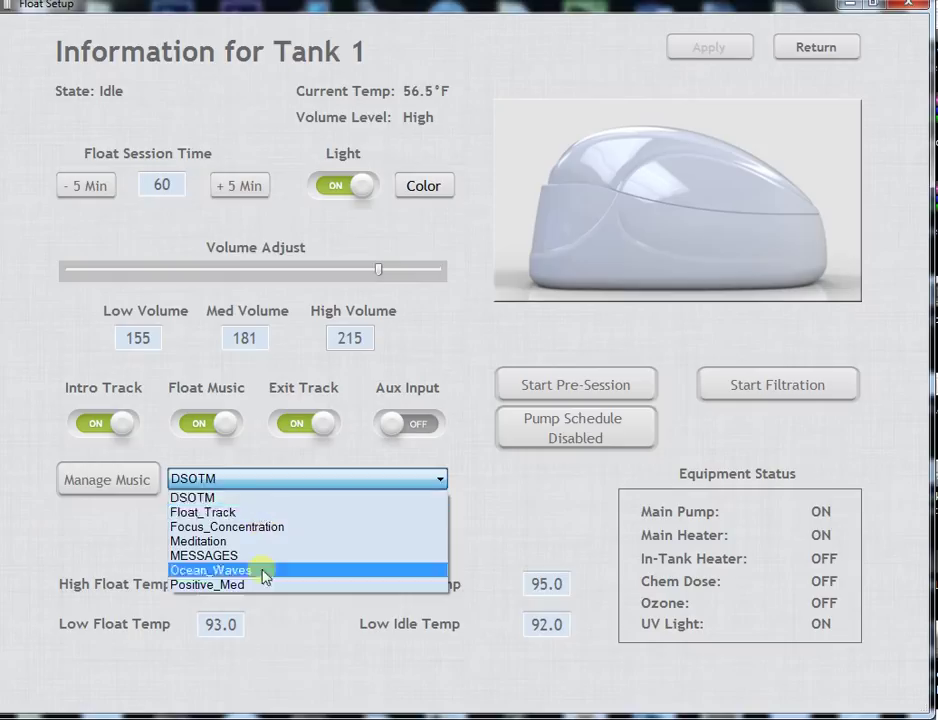
left_click(482, 487)
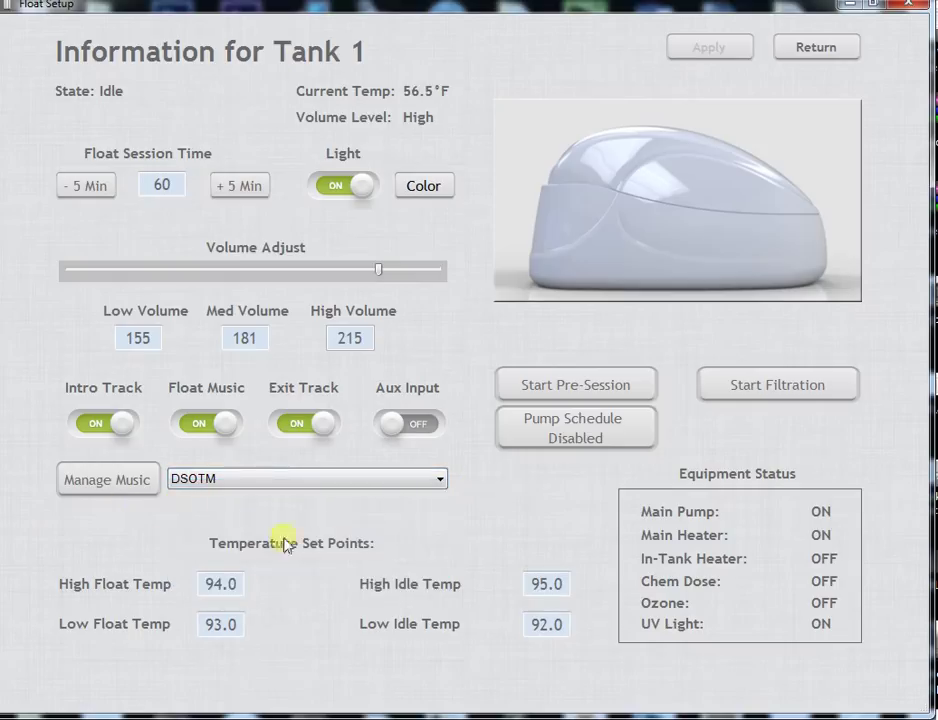
Step: Create a music directory named Float Track 1 in Tank 1's music manager and choose it as the float directory
left_click(120, 481)
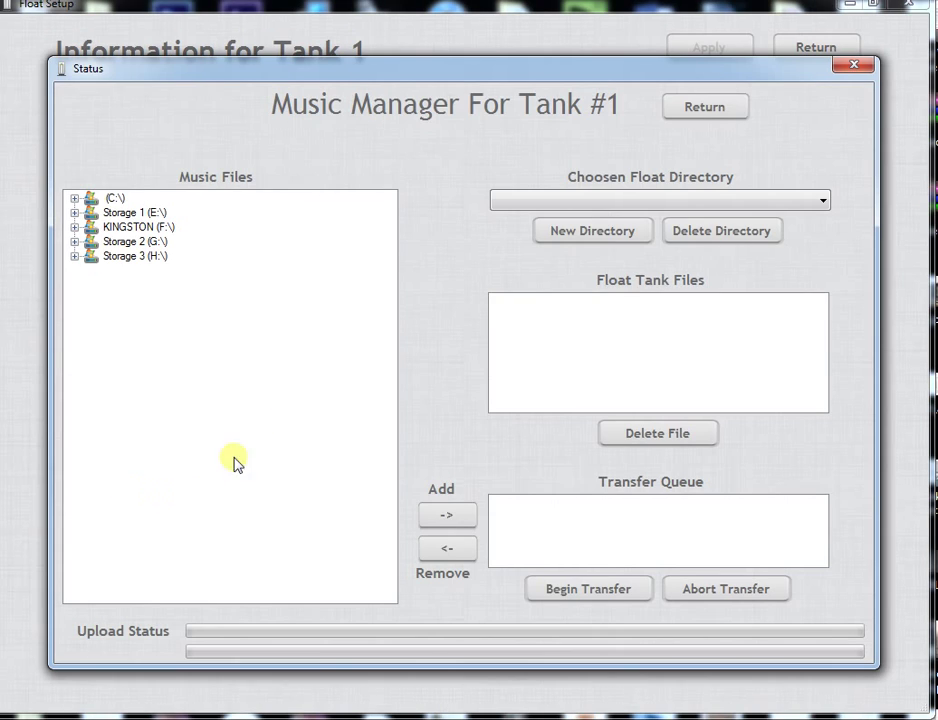
left_click(596, 231)
left_click_drag(747, 412, 476, 262)
left_click_drag(503, 352, 331, 377)
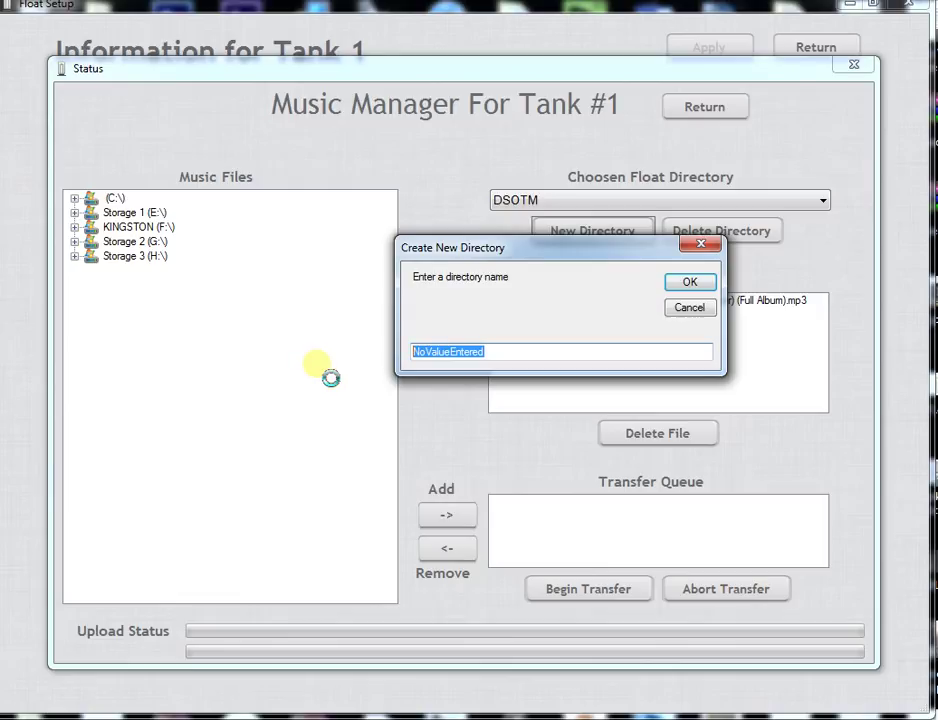
type("Float Track 1")
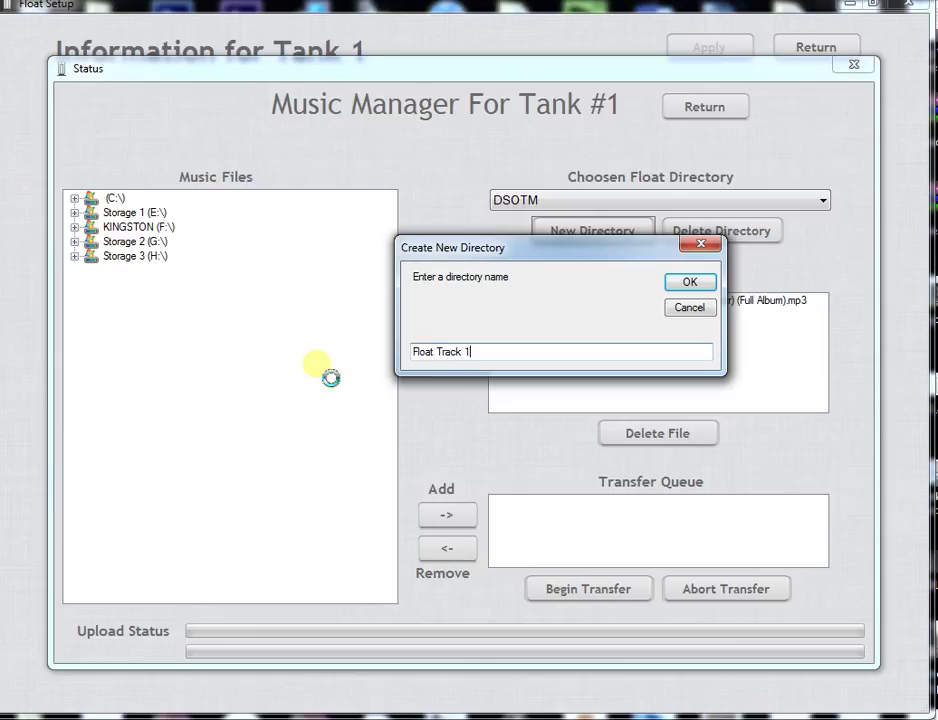
left_click(690, 283)
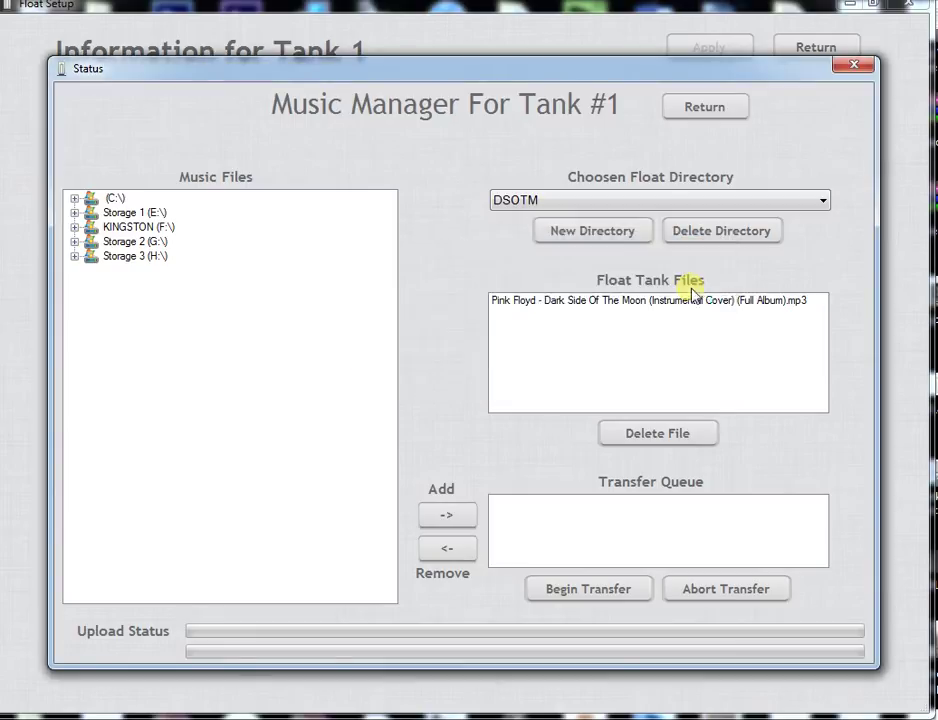
left_click(540, 231)
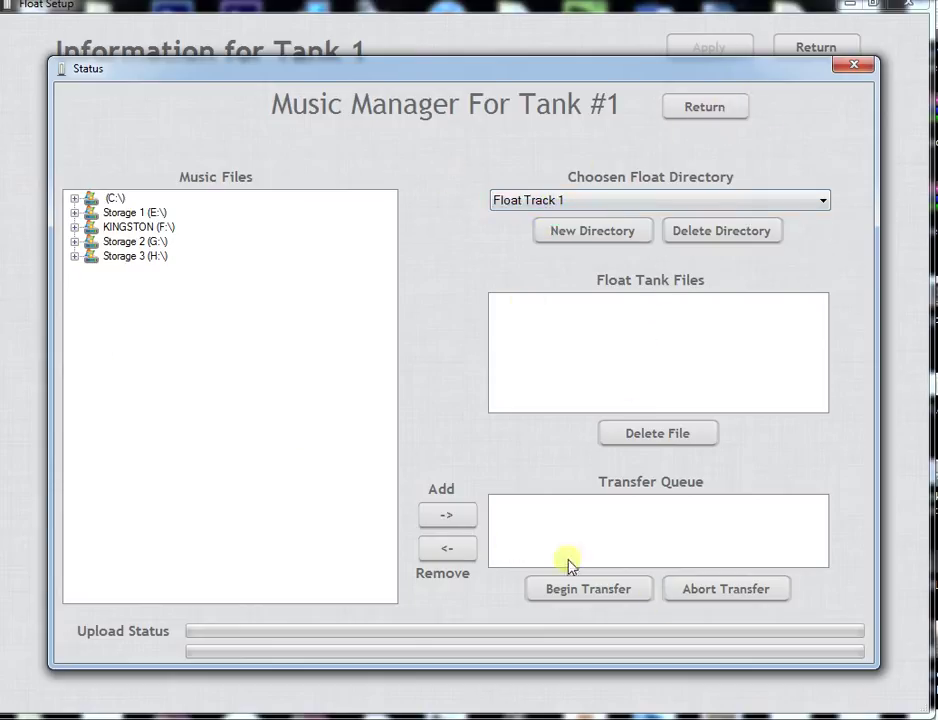
Step: Return to the Tank 1 settings and choose Float Track 1 as the float music
left_click(712, 112)
left_click(247, 481)
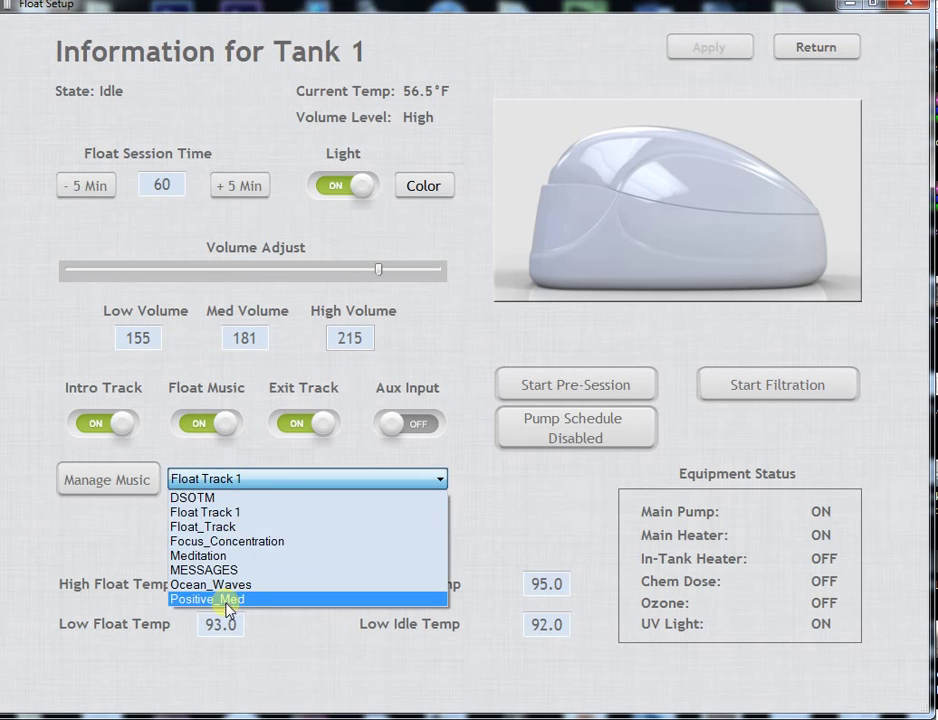
left_click(250, 513)
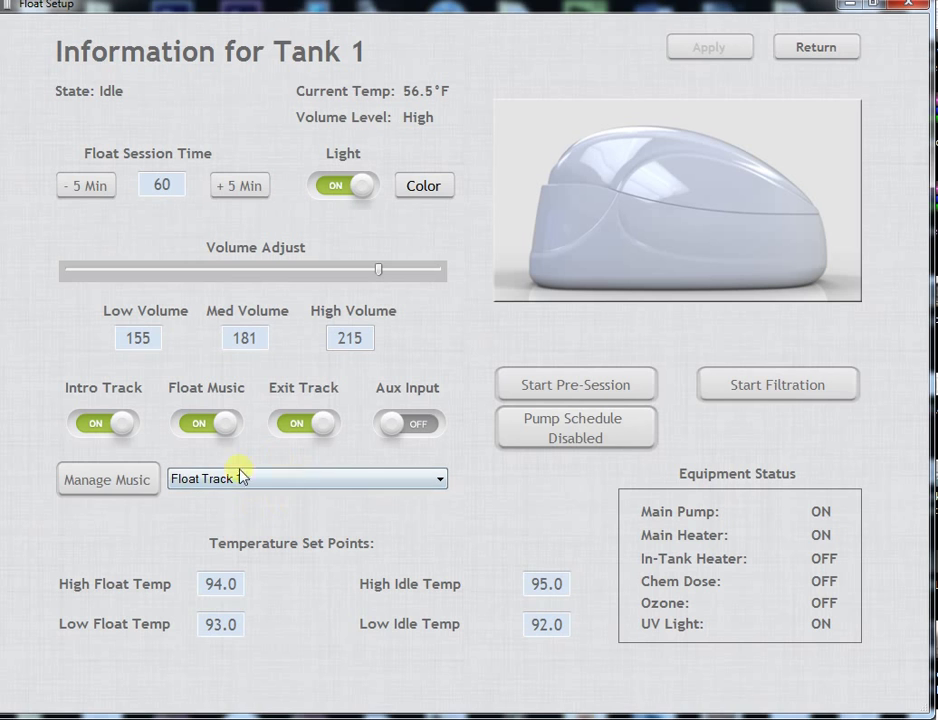
Step: Reopen the music manager for Tank 1 and choose Float Track 1 as the float directory
left_click(116, 482)
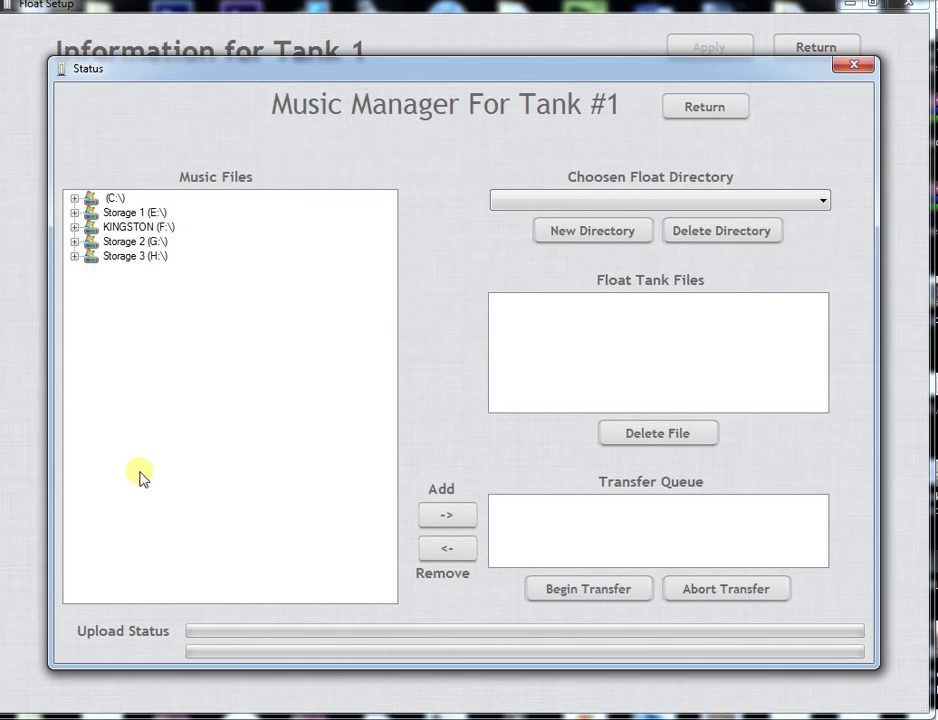
left_click(606, 202)
left_click(564, 236)
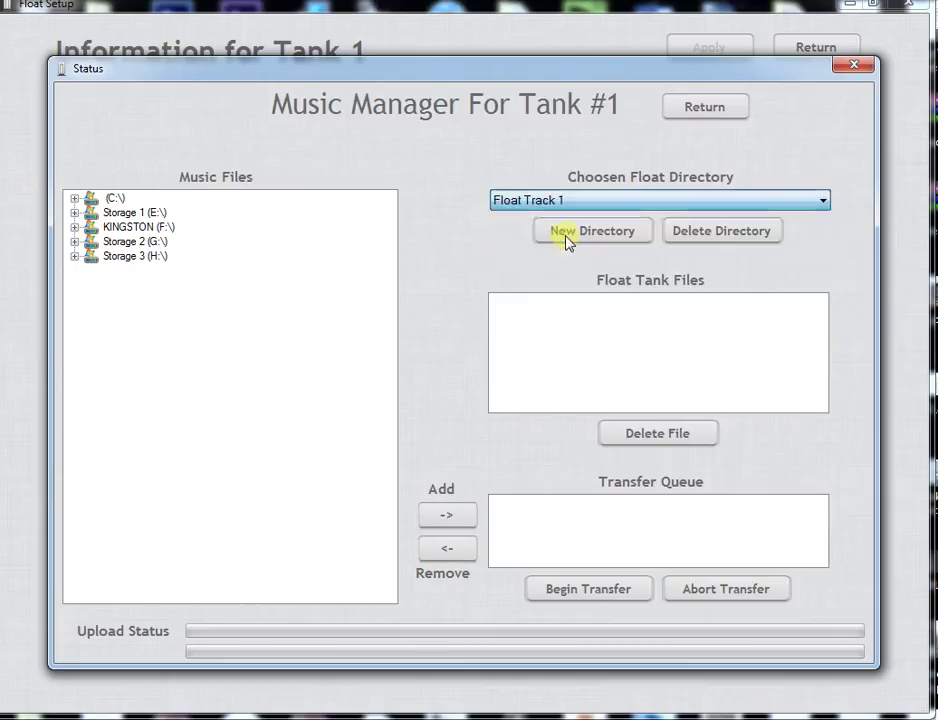
Step: Preview 22-Over the Rainbow.mp3 from the KINGSTON (F:) drive and close the player
left_click(74, 227)
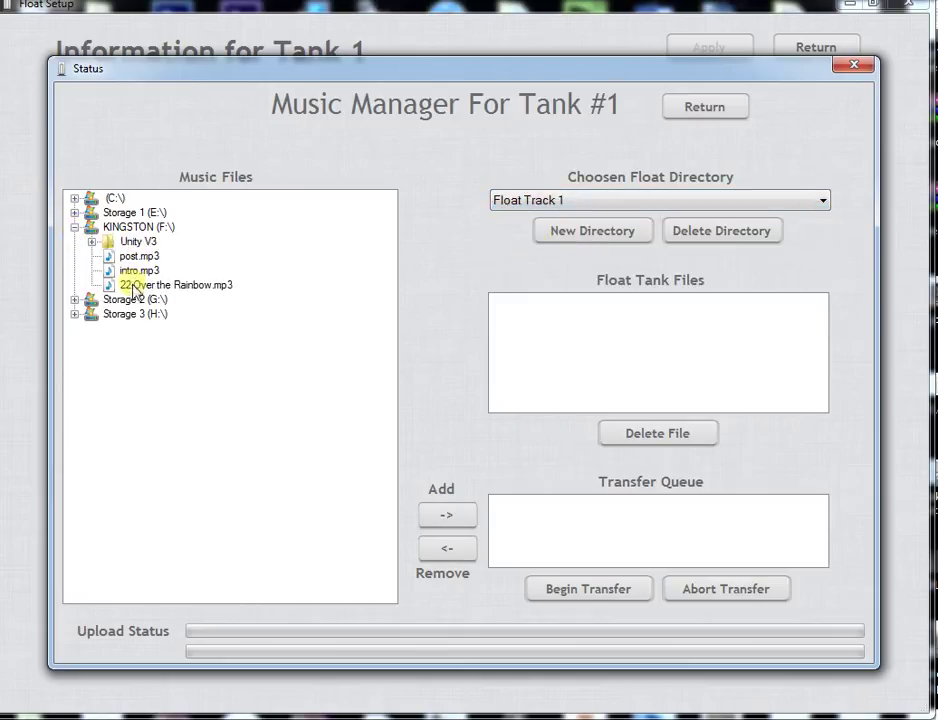
left_click(190, 286)
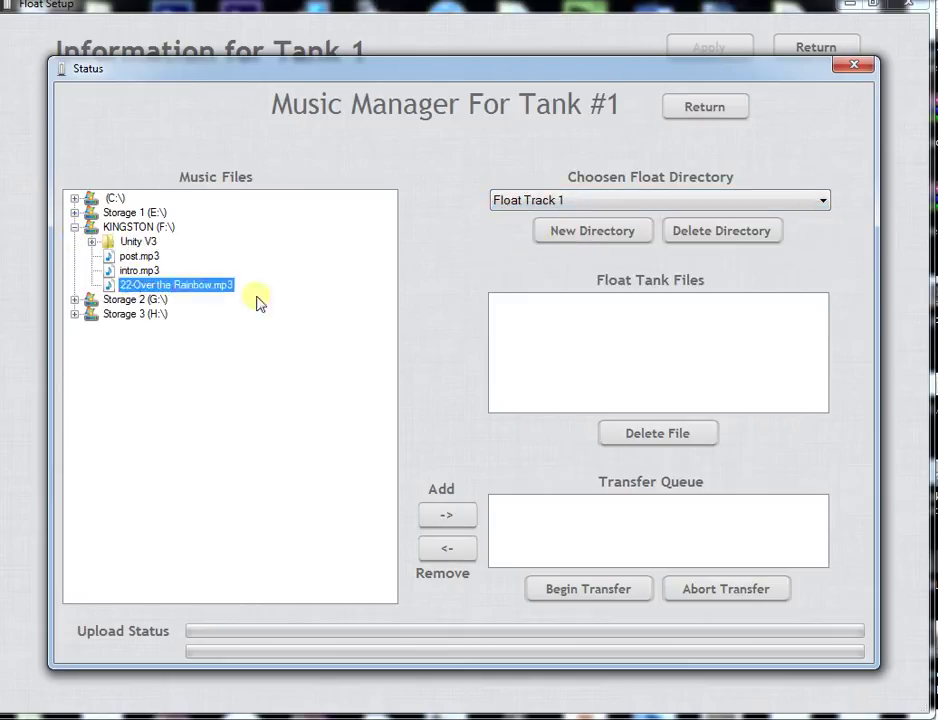
right_click(191, 288)
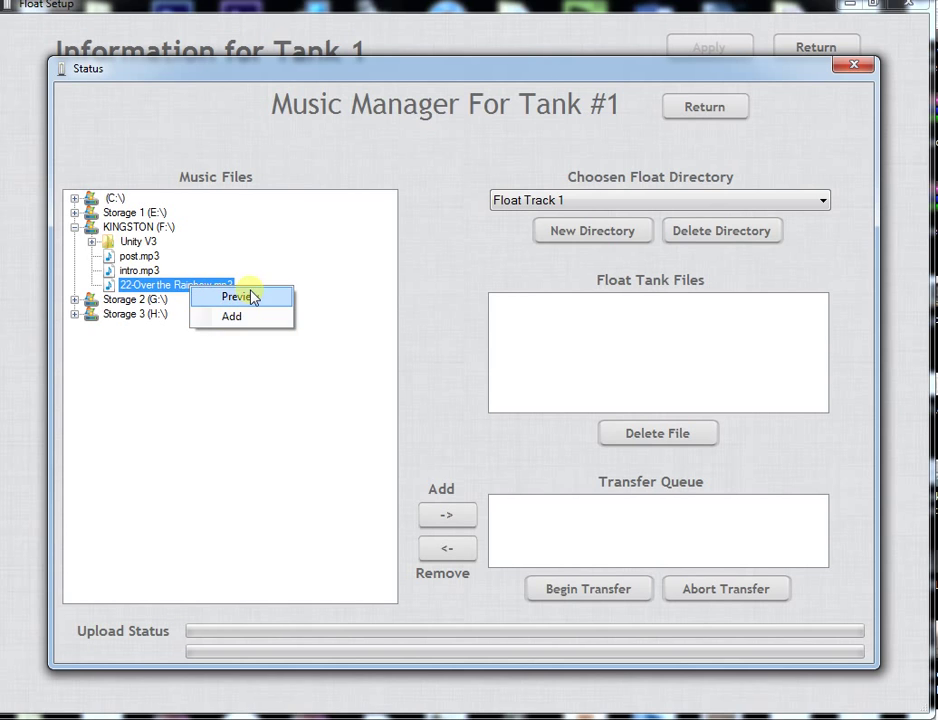
left_click(248, 296)
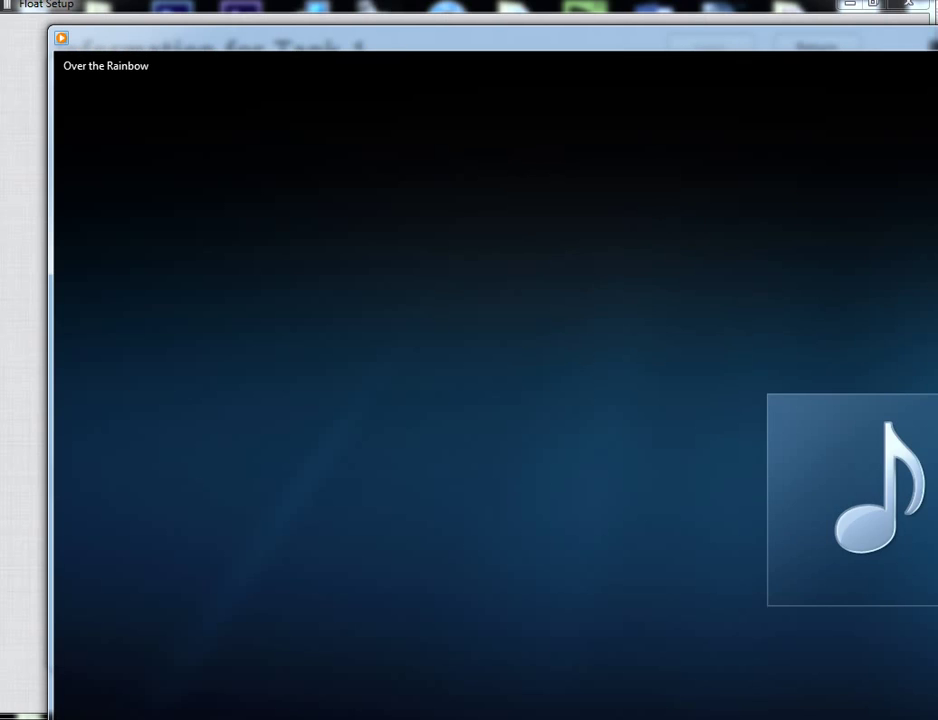
key("alt+F4")
Step: Add 22-Over the Rainbow.mp3 to the transfer queue and remove it again, twice
right_click(188, 289)
left_click(227, 317)
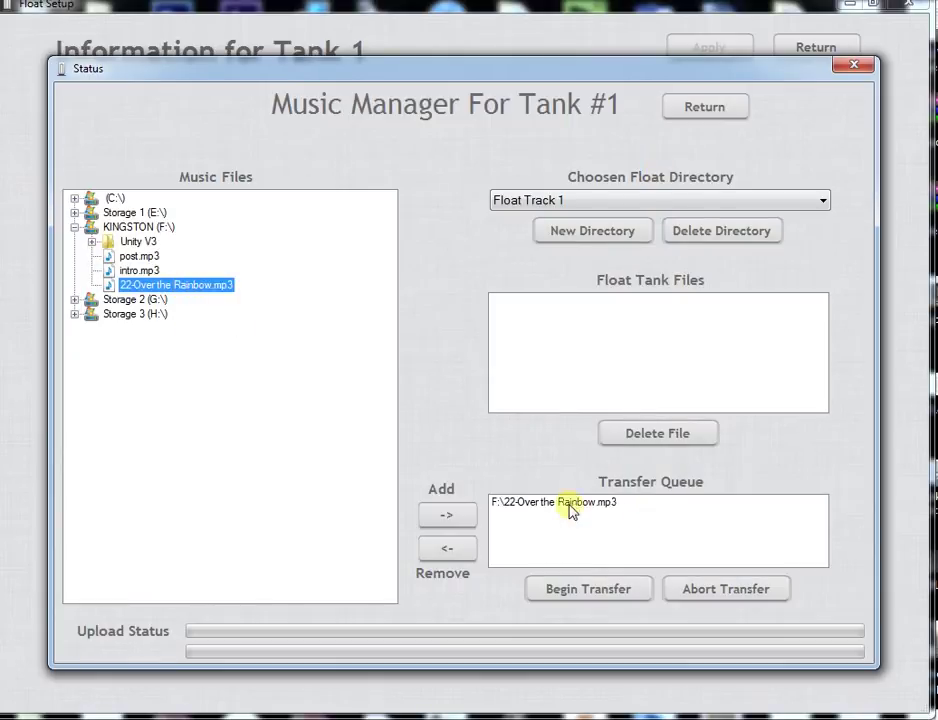
left_click(568, 502)
left_click(447, 548)
left_click(181, 288)
double_click(181, 293)
left_click(465, 553)
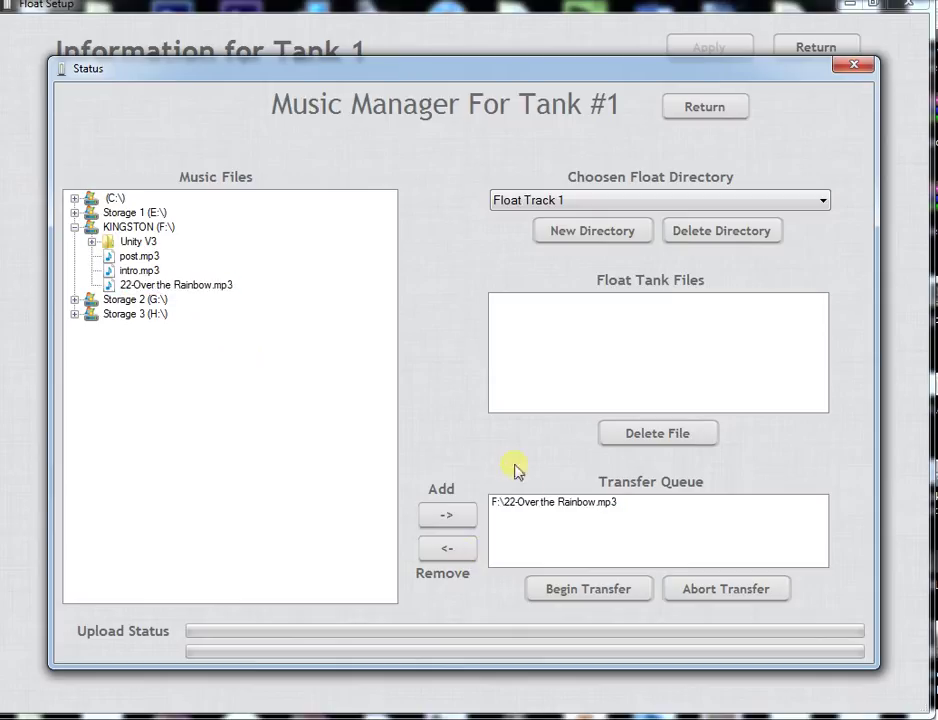
left_click(505, 502)
left_click(447, 548)
Step: Queue 22-Over the Rainbow.mp3 and transfer it to the Float Track 1 directory, accepting the tank lockout
left_click(205, 286)
left_click(460, 516)
left_click(590, 594)
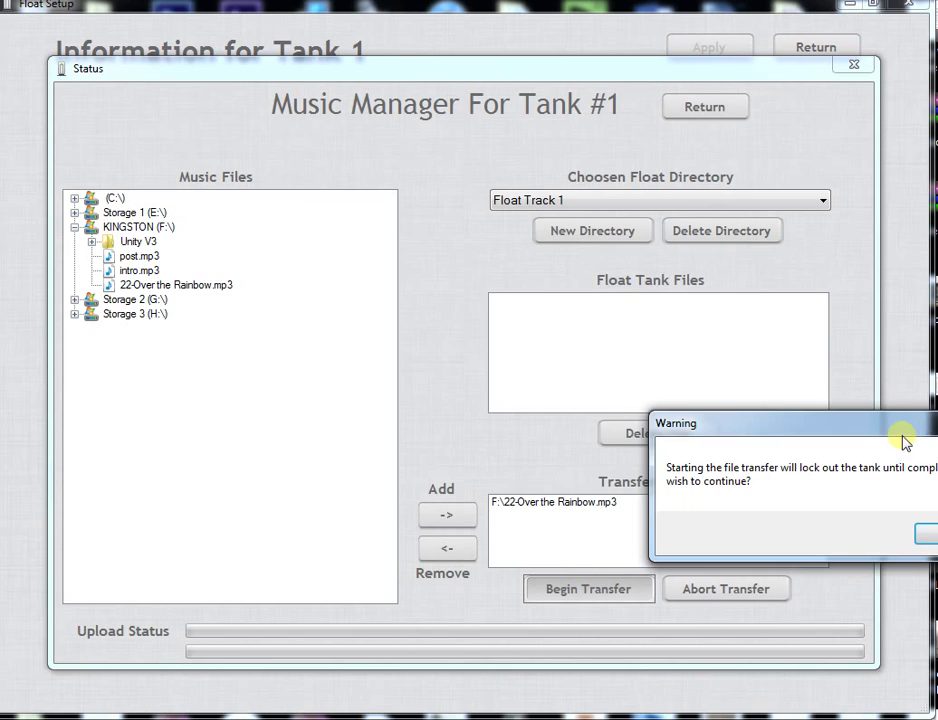
left_click_drag(898, 436, 569, 308)
left_click(607, 390)
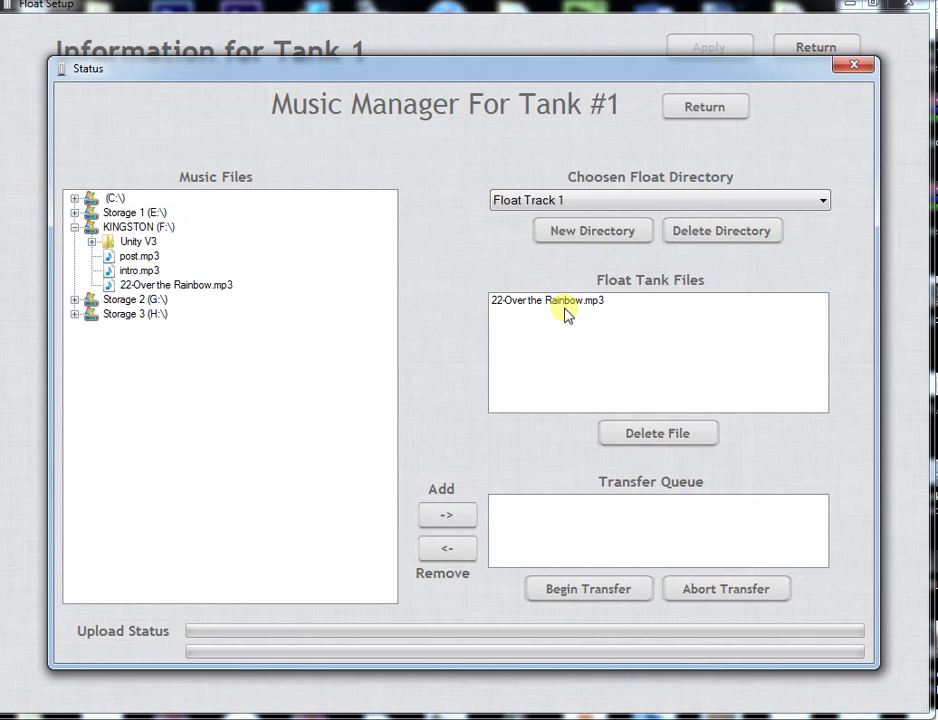
Step: Reopen the music manager, choose the MESSAGES directory, and delete intro.mp3 from its tank files
left_click(700, 118)
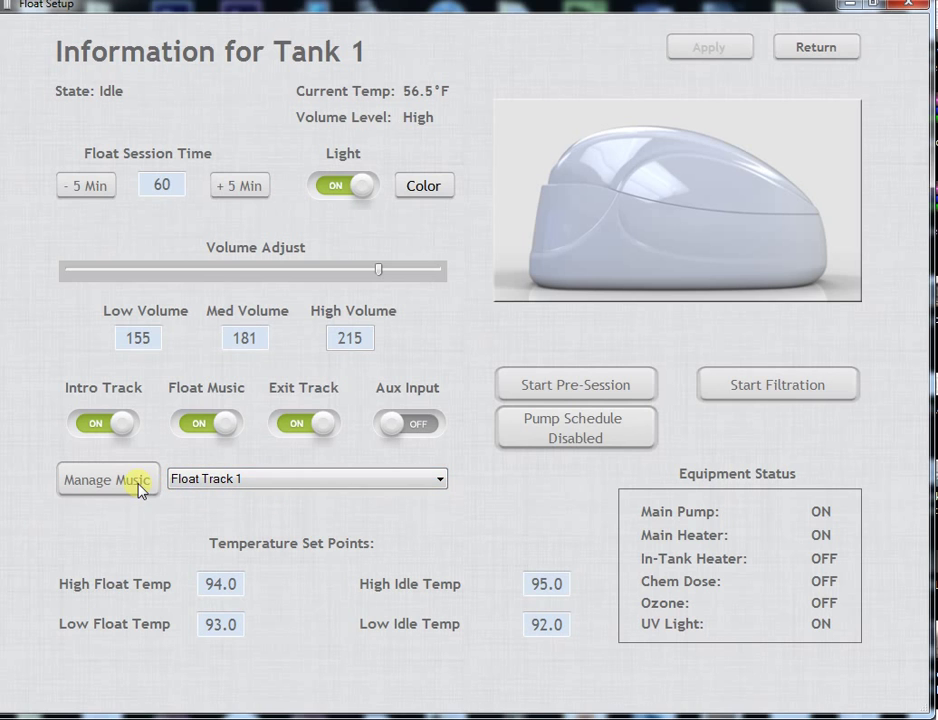
left_click(140, 488)
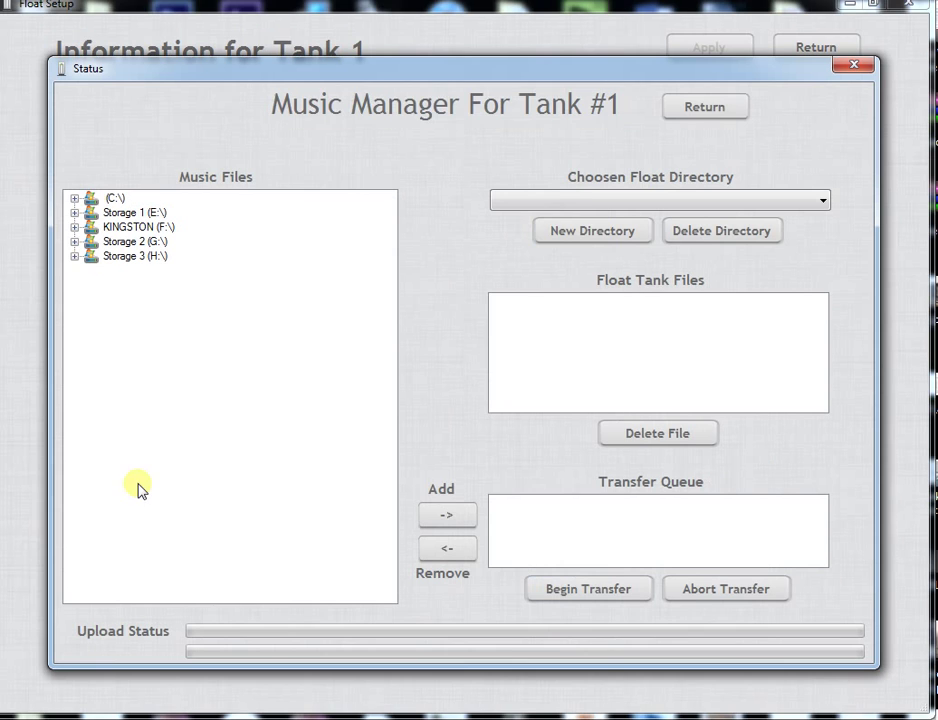
left_click(597, 202)
left_click(568, 289)
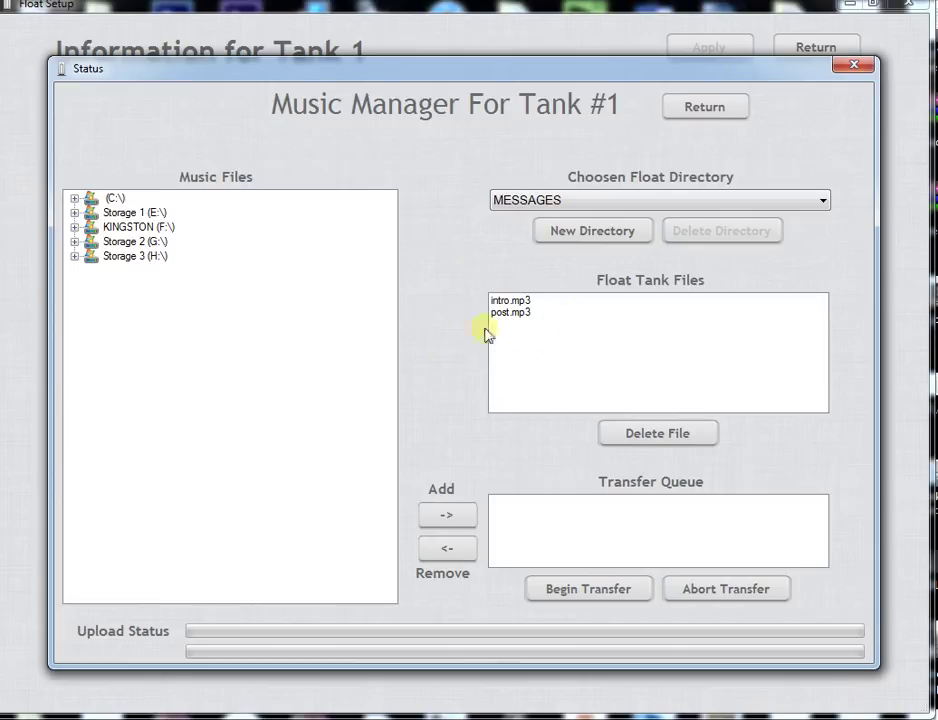
left_click(509, 300)
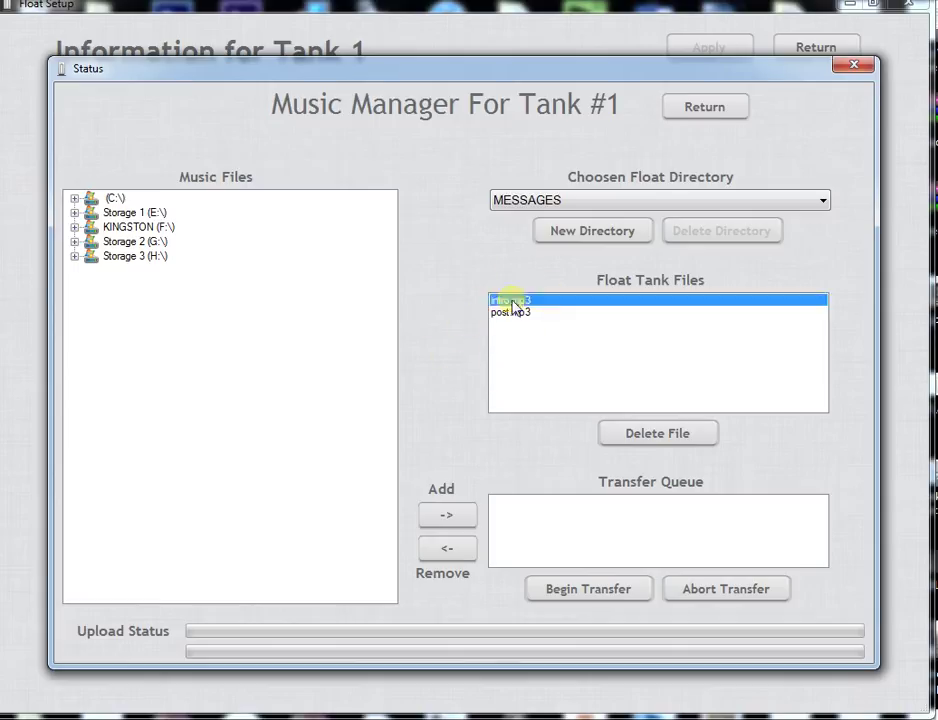
left_click(664, 437)
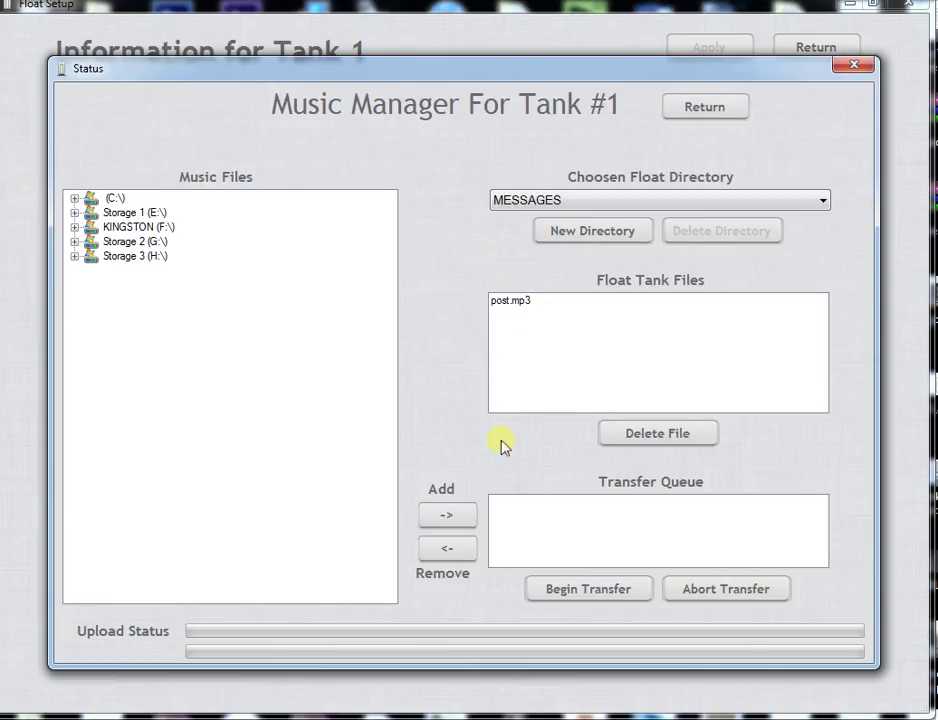
Step: Transfer intro.mp3 from the KINGSTON (F:) drive to the MESSAGES directory, accepting the tank lockout
left_click(75, 227)
left_click(139, 271)
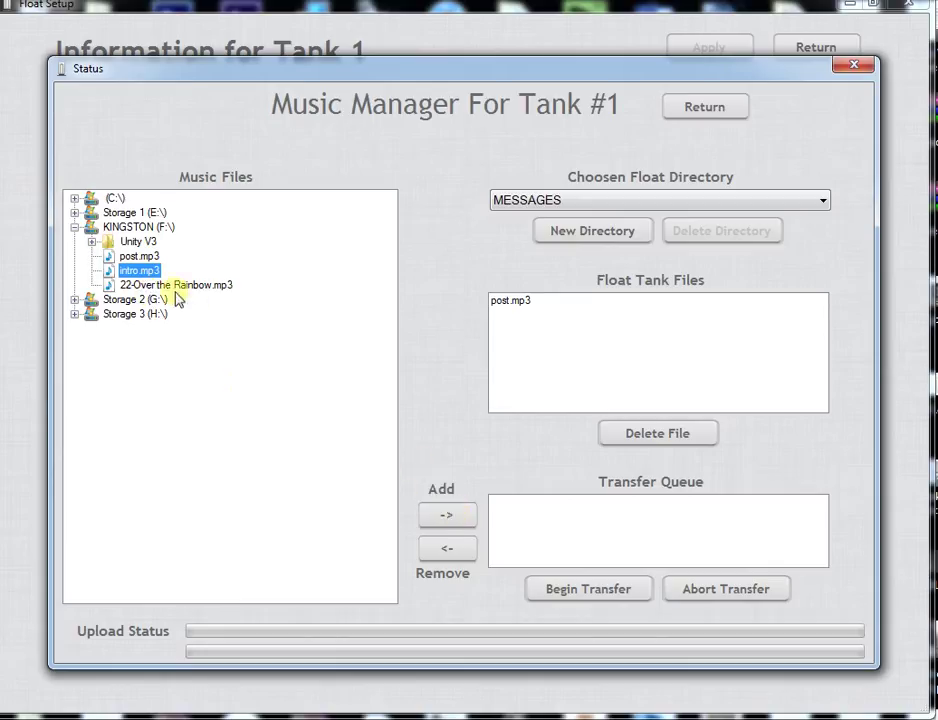
double_click(139, 271)
left_click(600, 592)
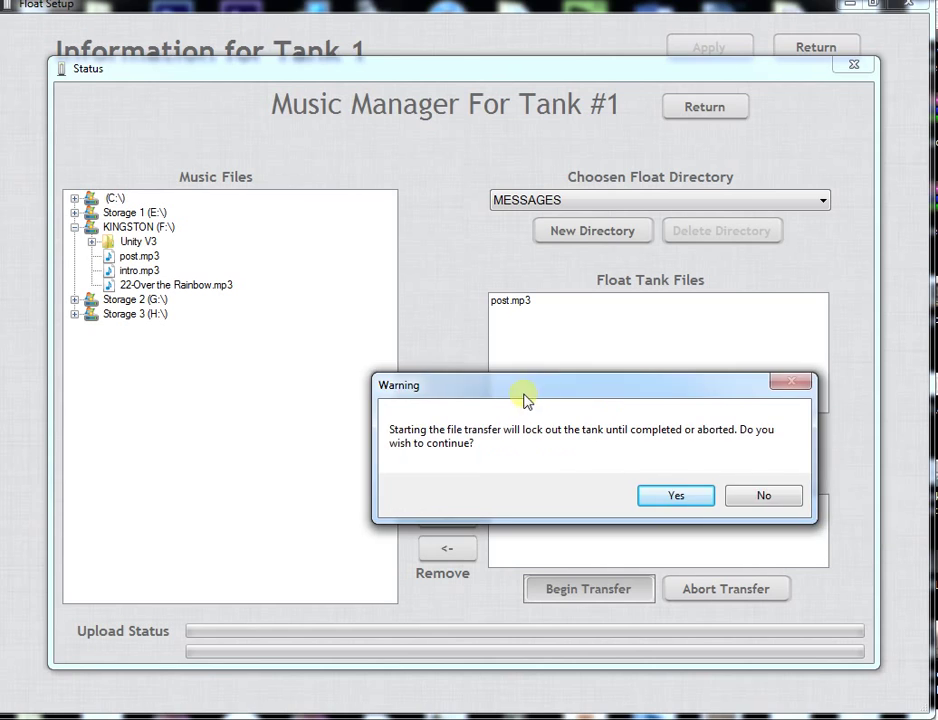
left_click(628, 496)
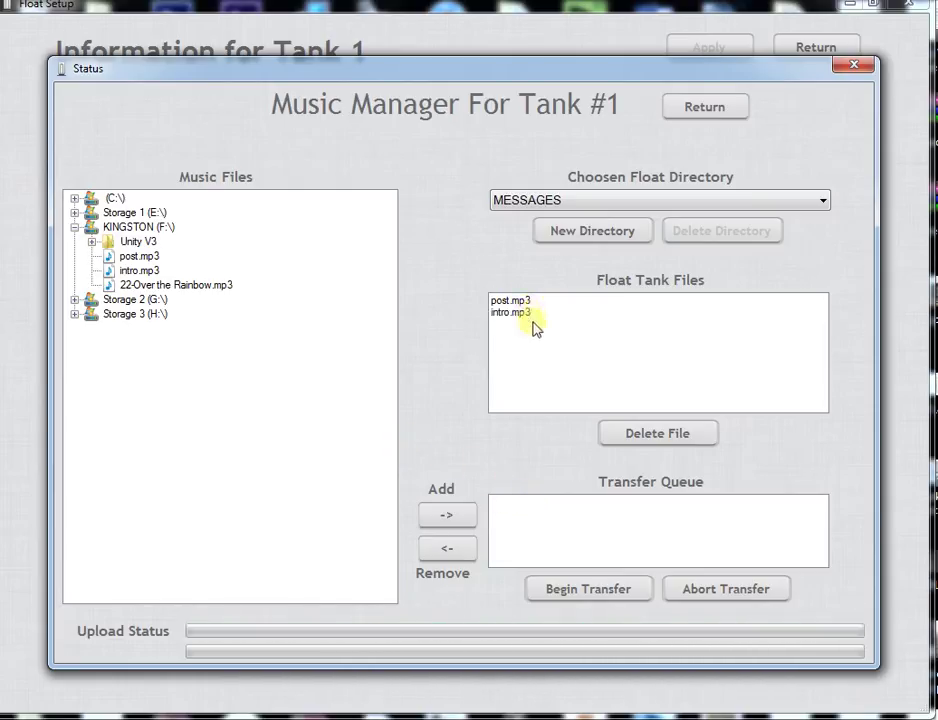
Step: Delete the Float Track 1 directory in Tank 1's reopened music manager and return to the tank settings
left_click(705, 107)
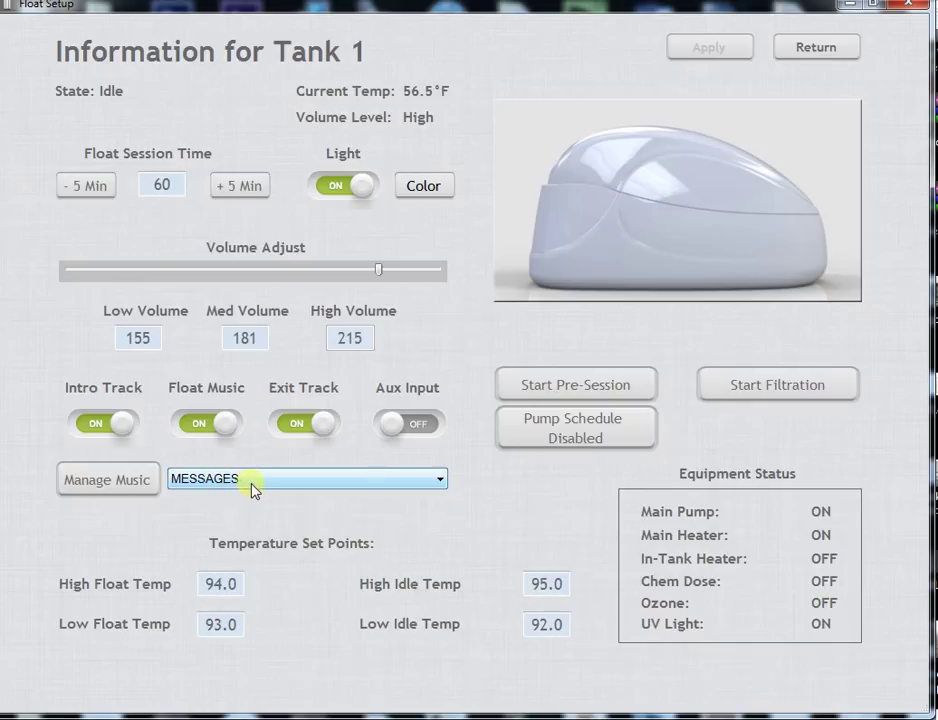
left_click(137, 481)
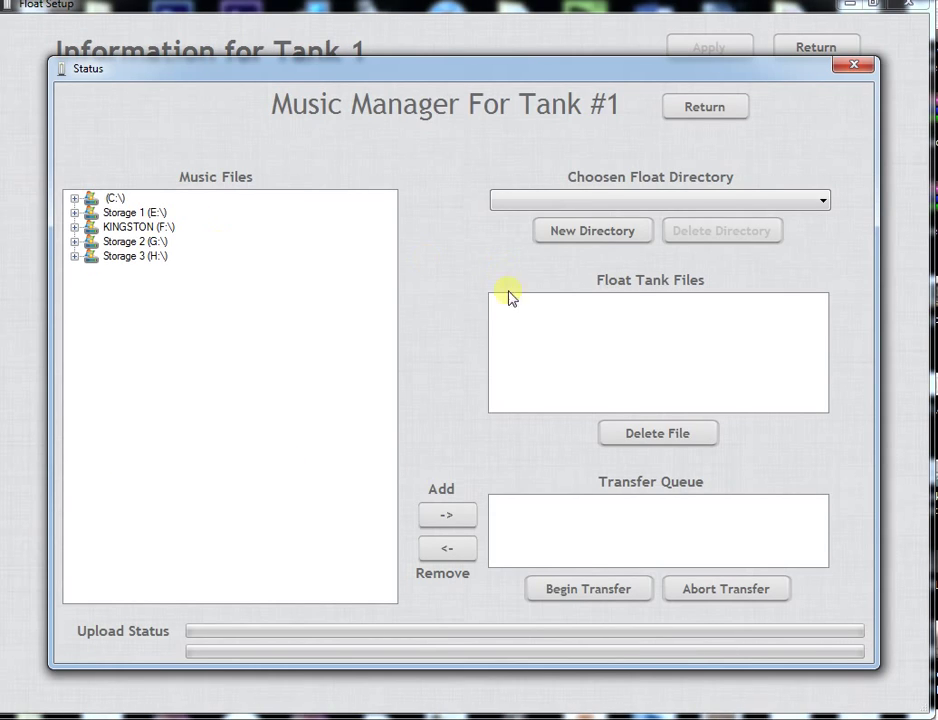
left_click(594, 205)
left_click(556, 234)
left_click(553, 302)
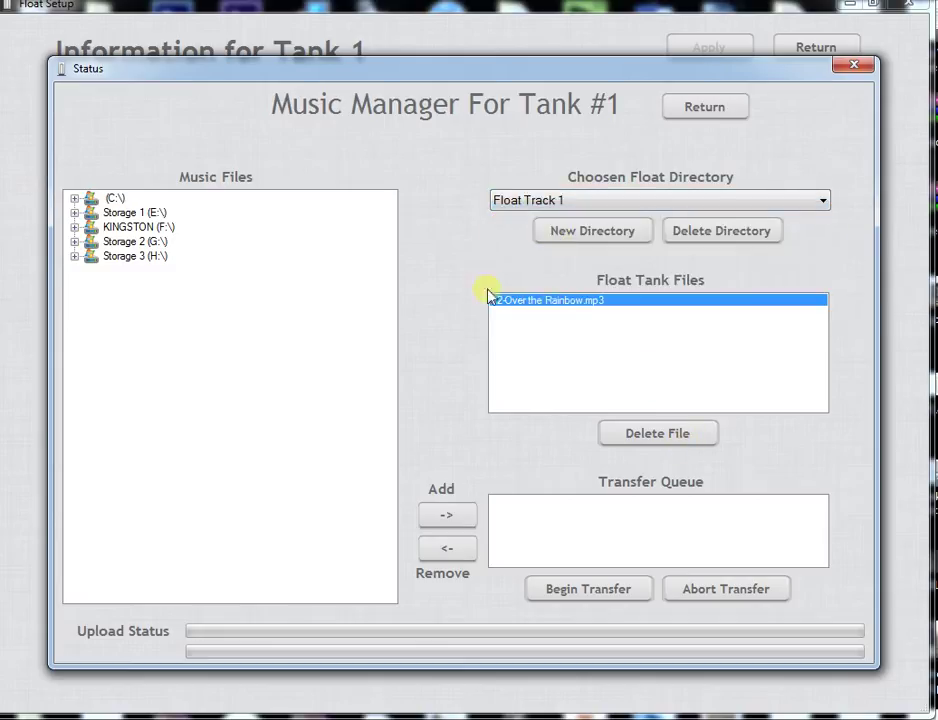
left_click(721, 240)
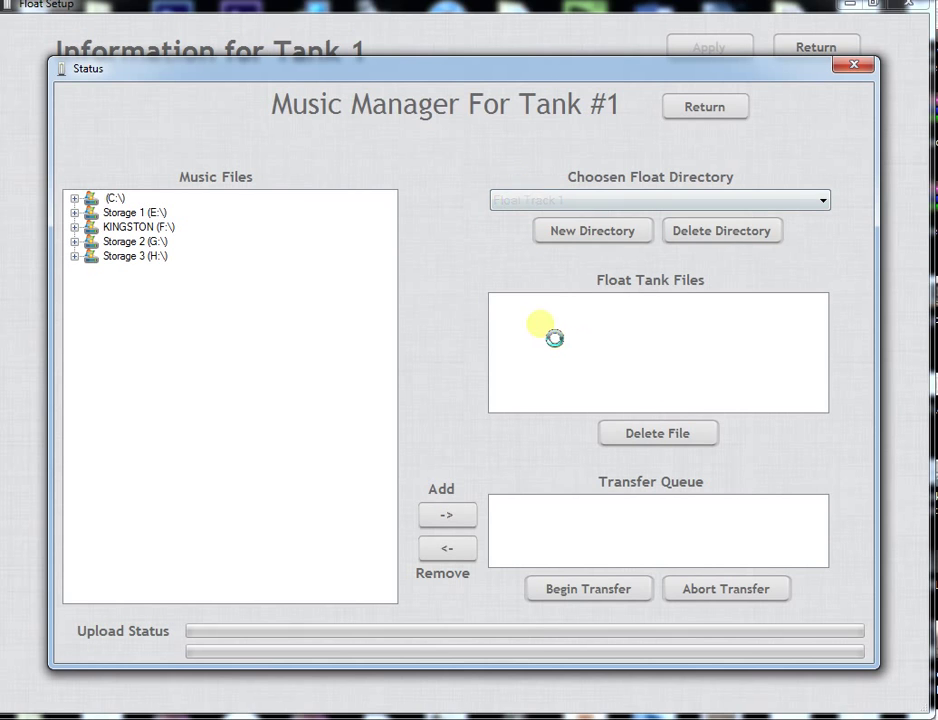
left_click(704, 107)
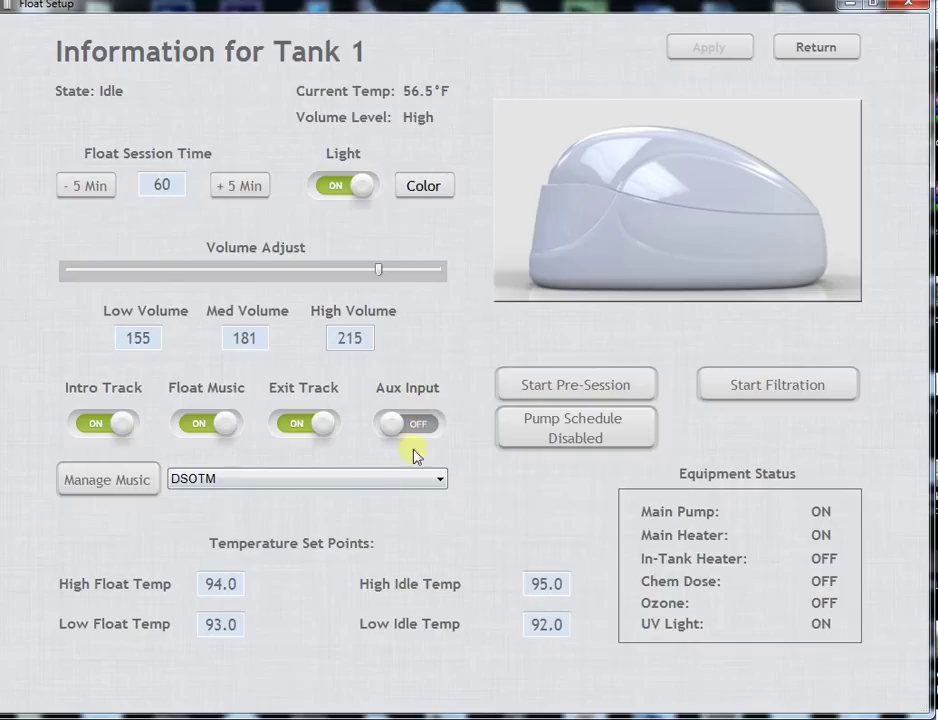
Step: Turn on Aux Input, switch Float Music off and back on, and turn Aux Input on again
left_click(400, 423)
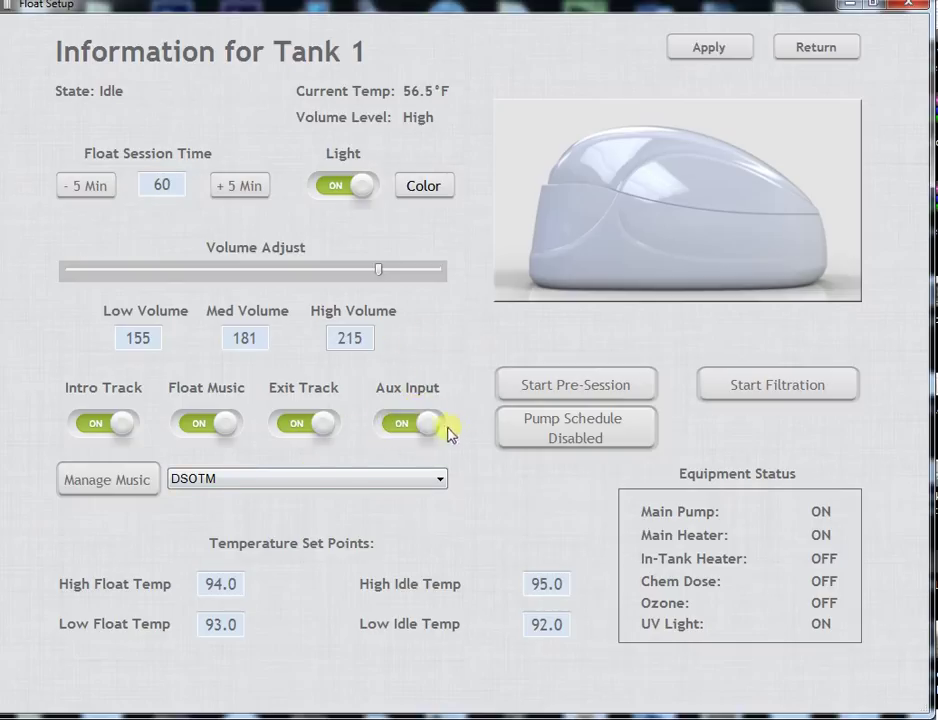
left_click(226, 424)
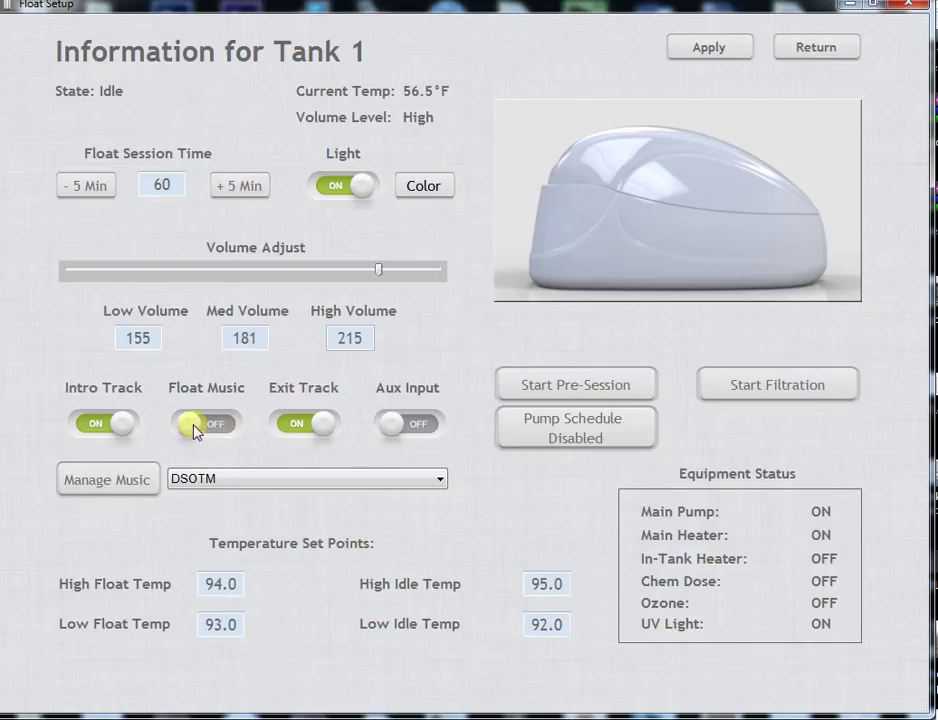
left_click(197, 427)
left_click(388, 428)
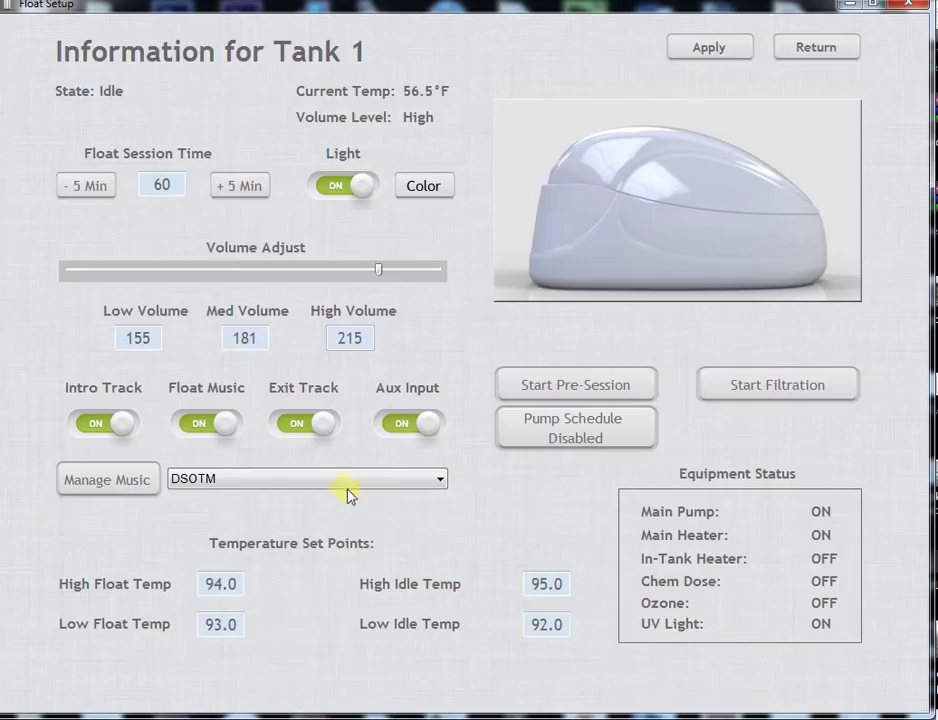